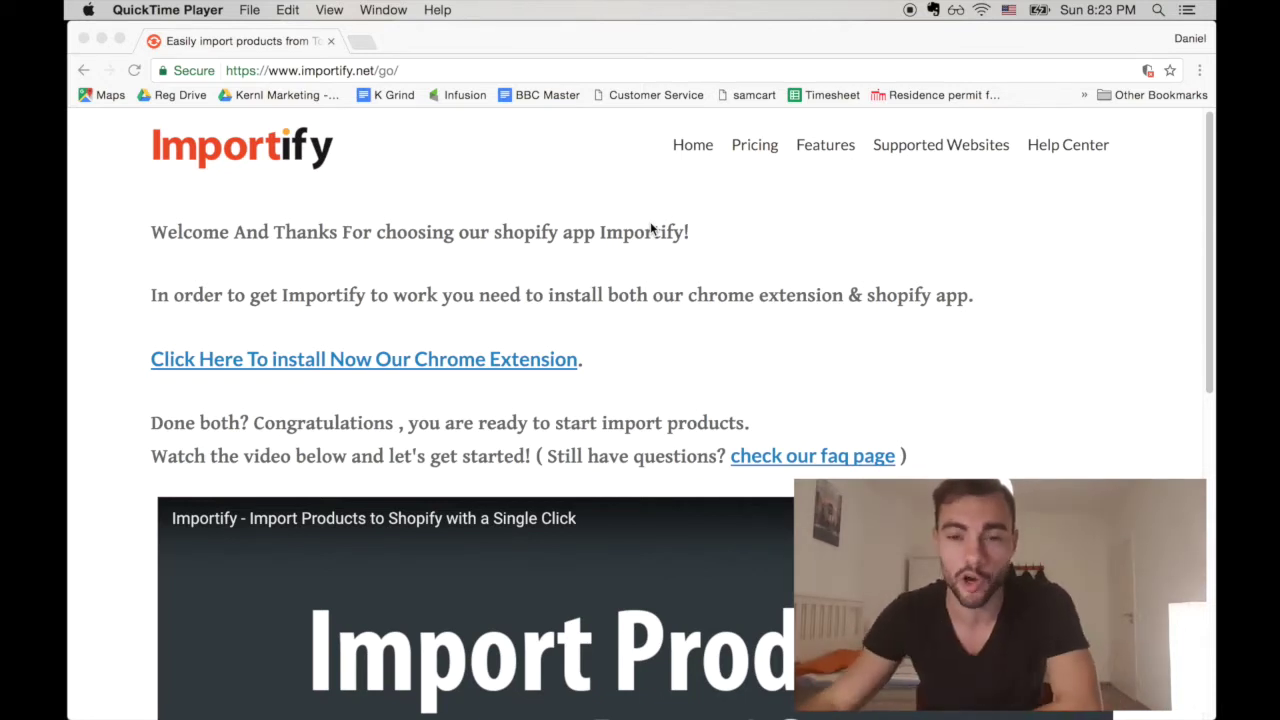
# Install the Importify extension from the Chrome Web Store and close the extra store tabs.
pyautogui.click(705, 233)
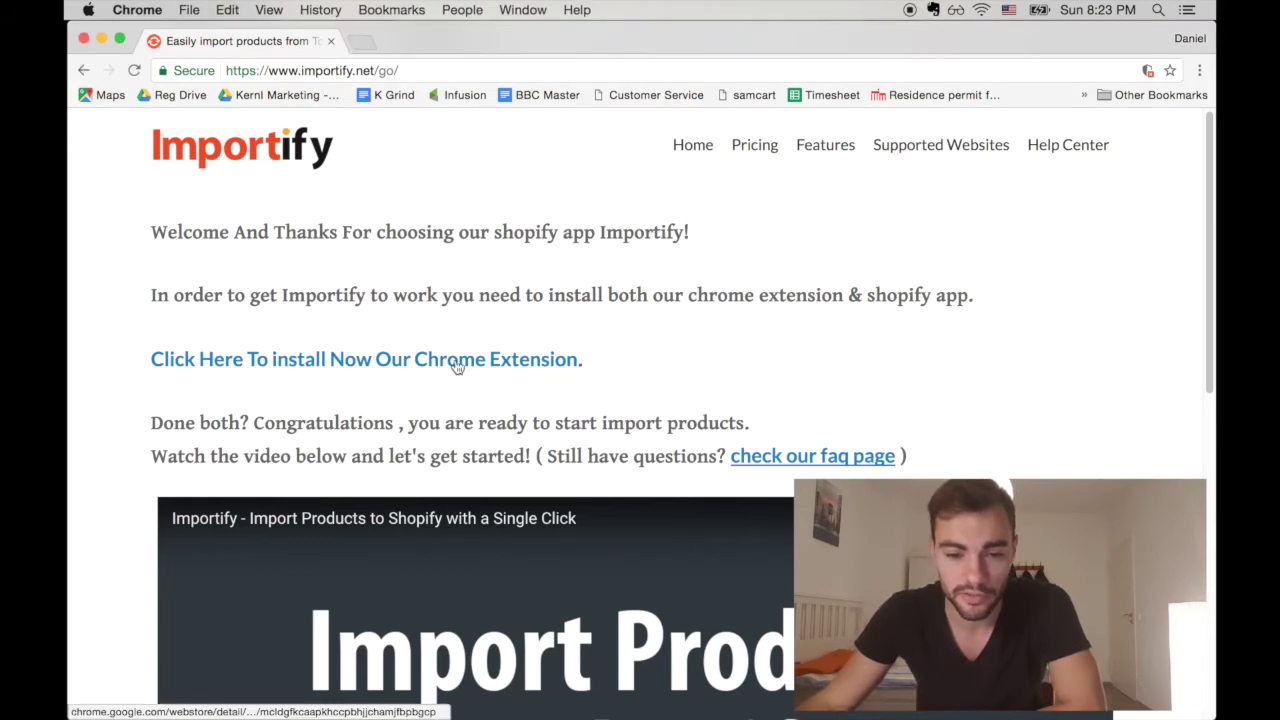
pyautogui.click(398, 362)
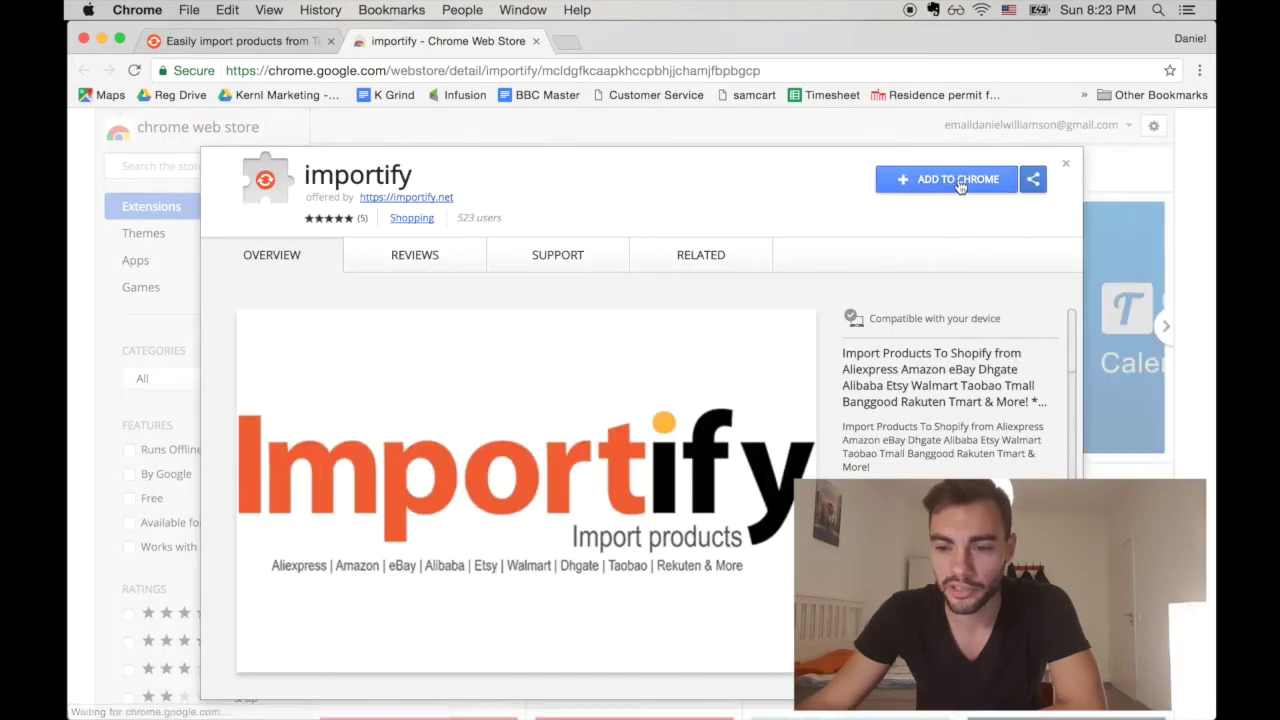
pyautogui.click(945, 188)
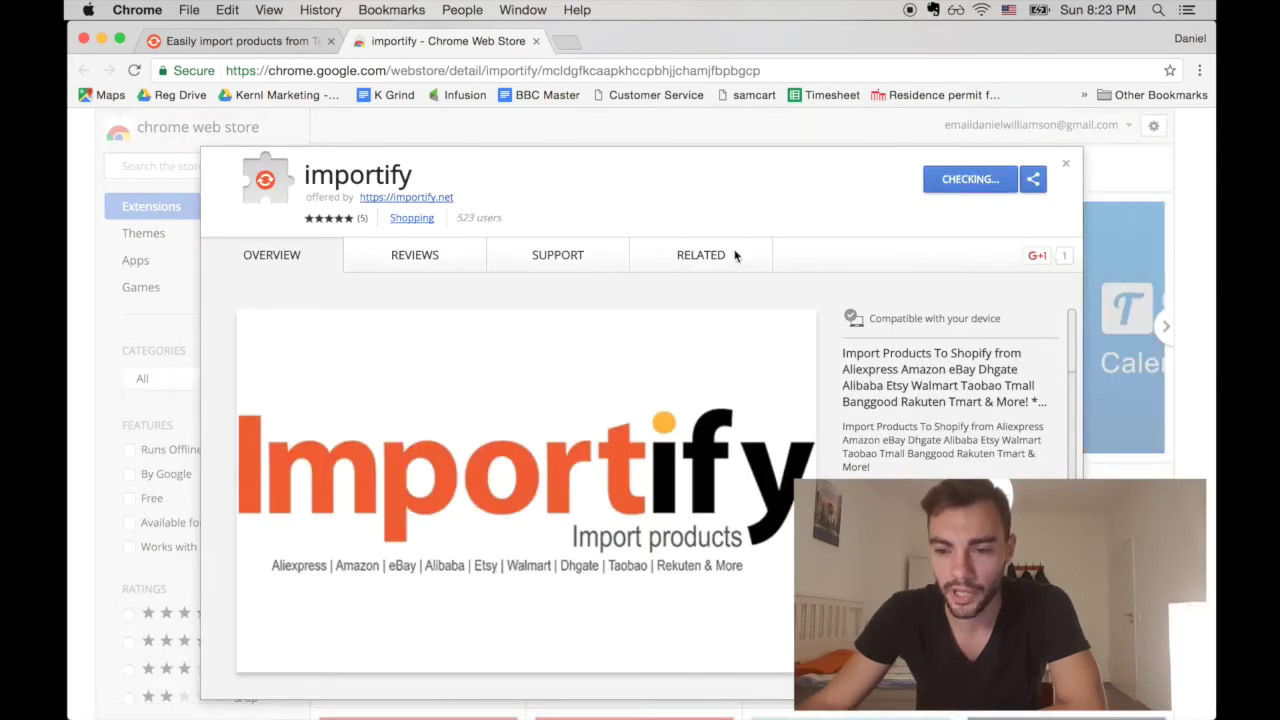
pyautogui.click(788, 220)
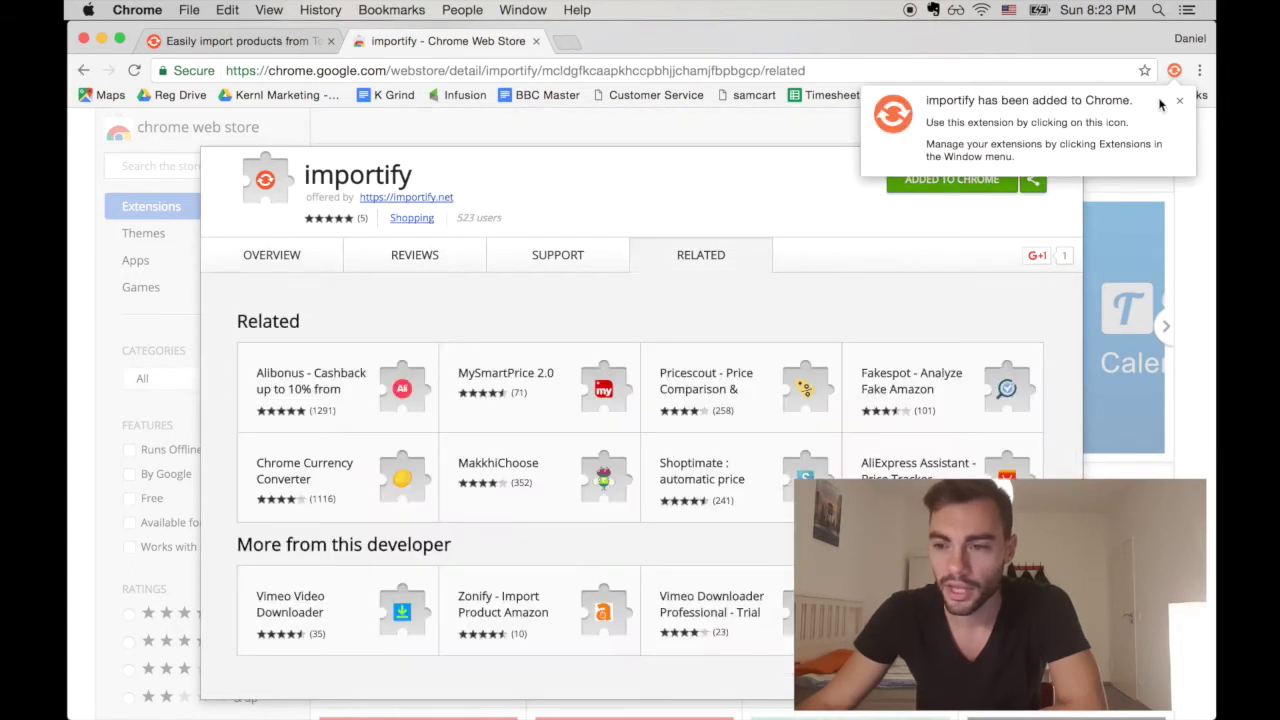
pyautogui.click(1174, 70)
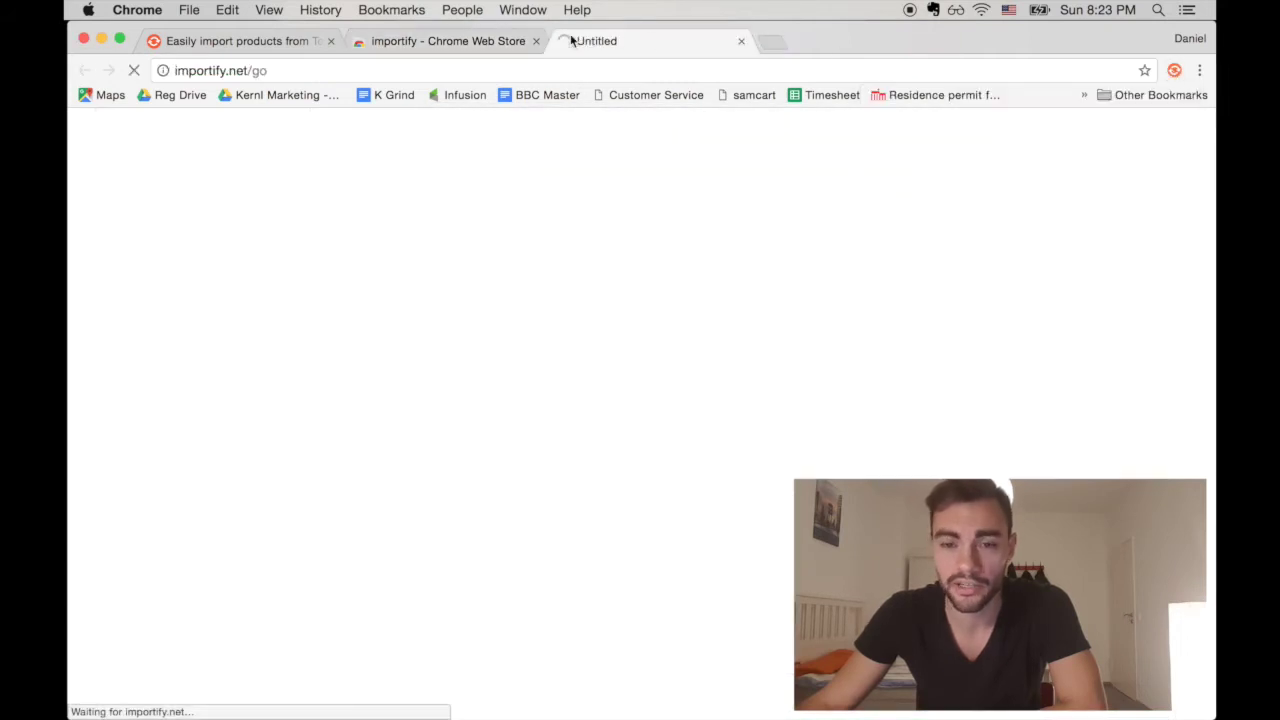
pyautogui.click(534, 41)
# Launch etsy.com from the Importify toolbar icon's Supported Websites menu.
pyautogui.click(536, 41)
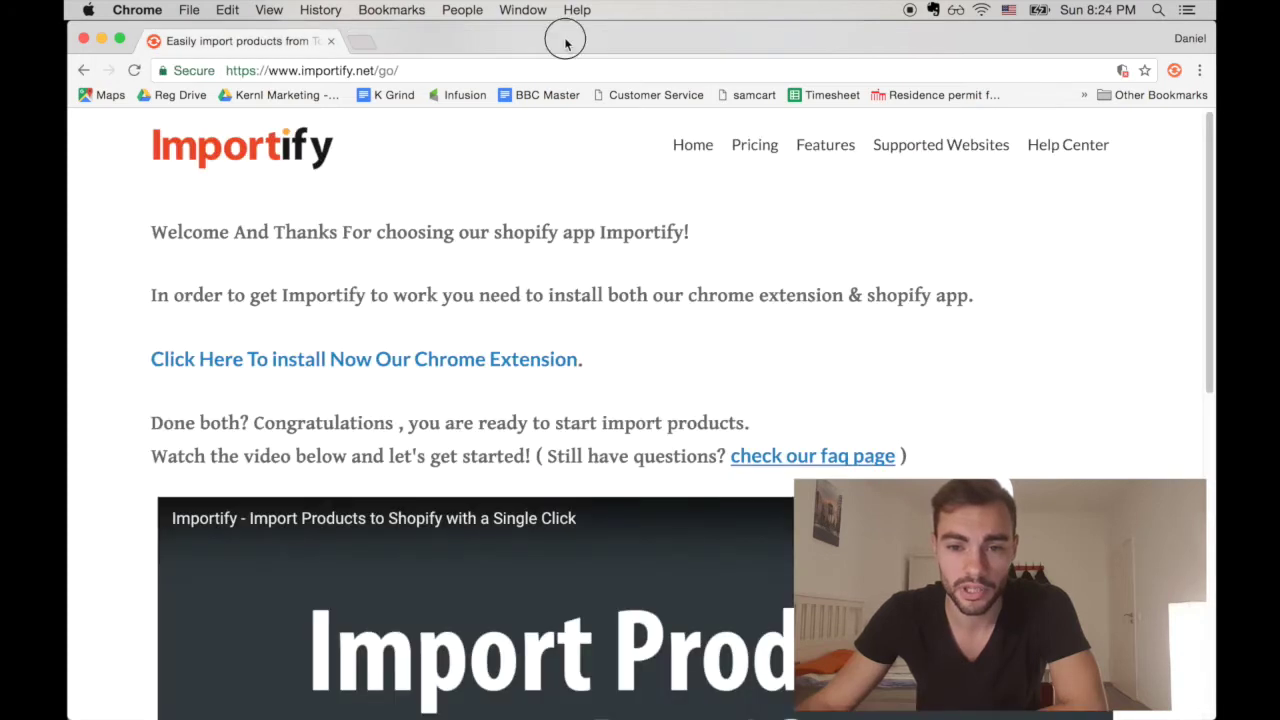
pyautogui.click(474, 70)
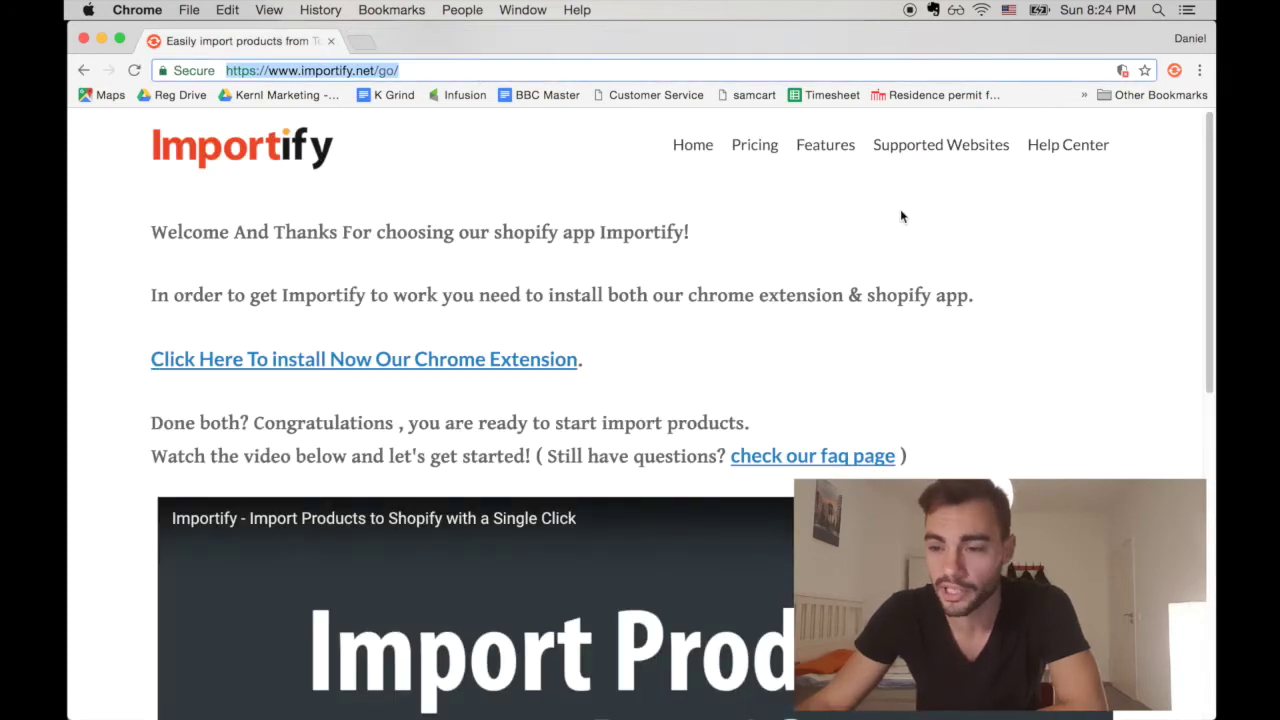
pyautogui.rightClick(1177, 72)
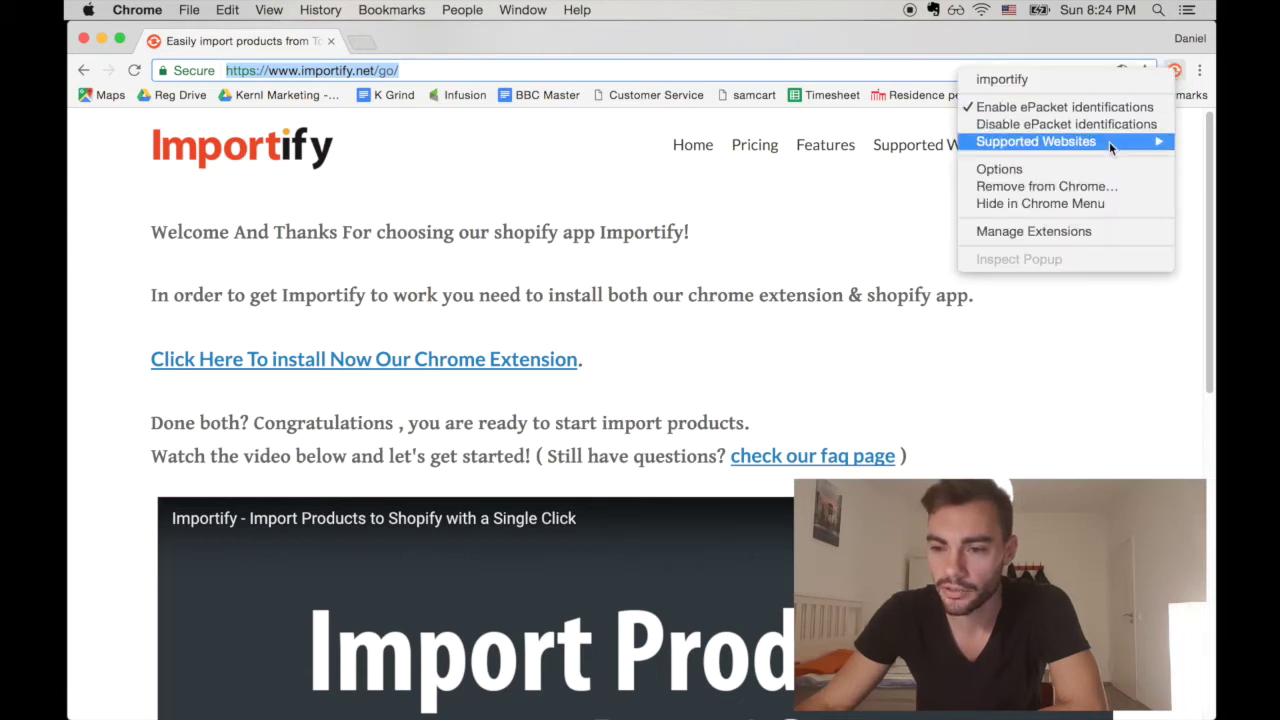
pyautogui.moveTo(1036, 141)
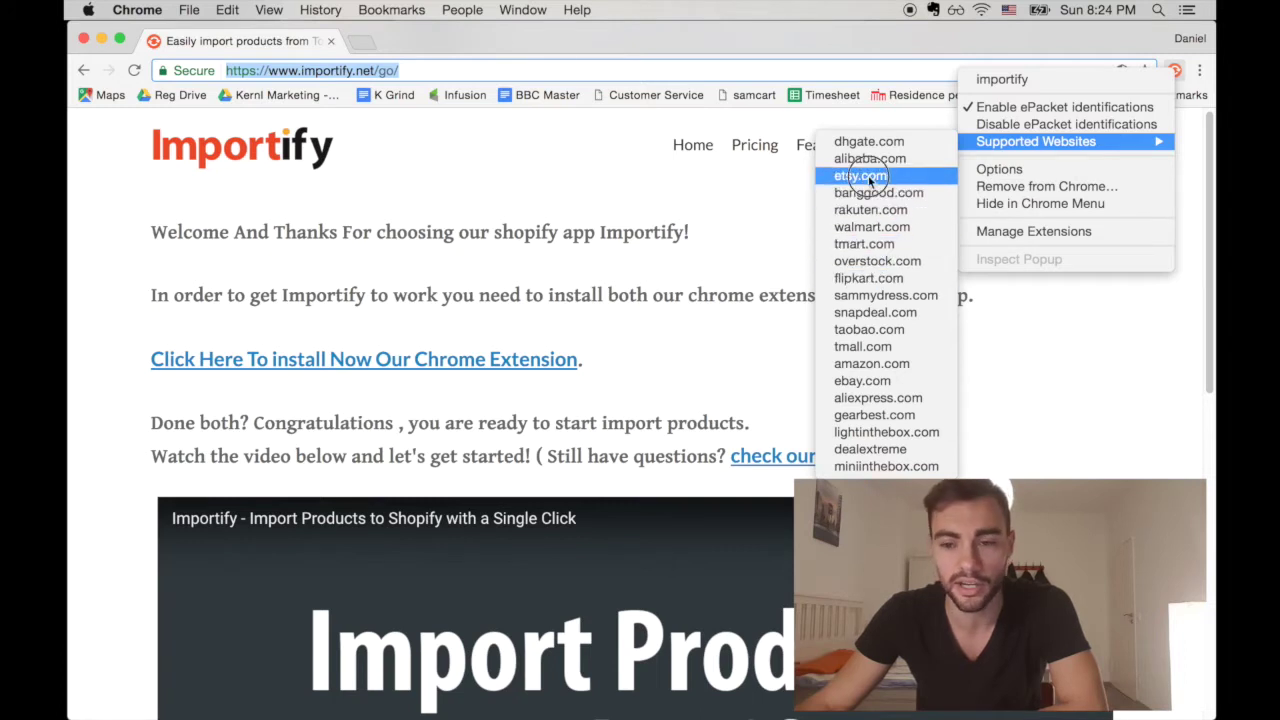
pyautogui.click(860, 176)
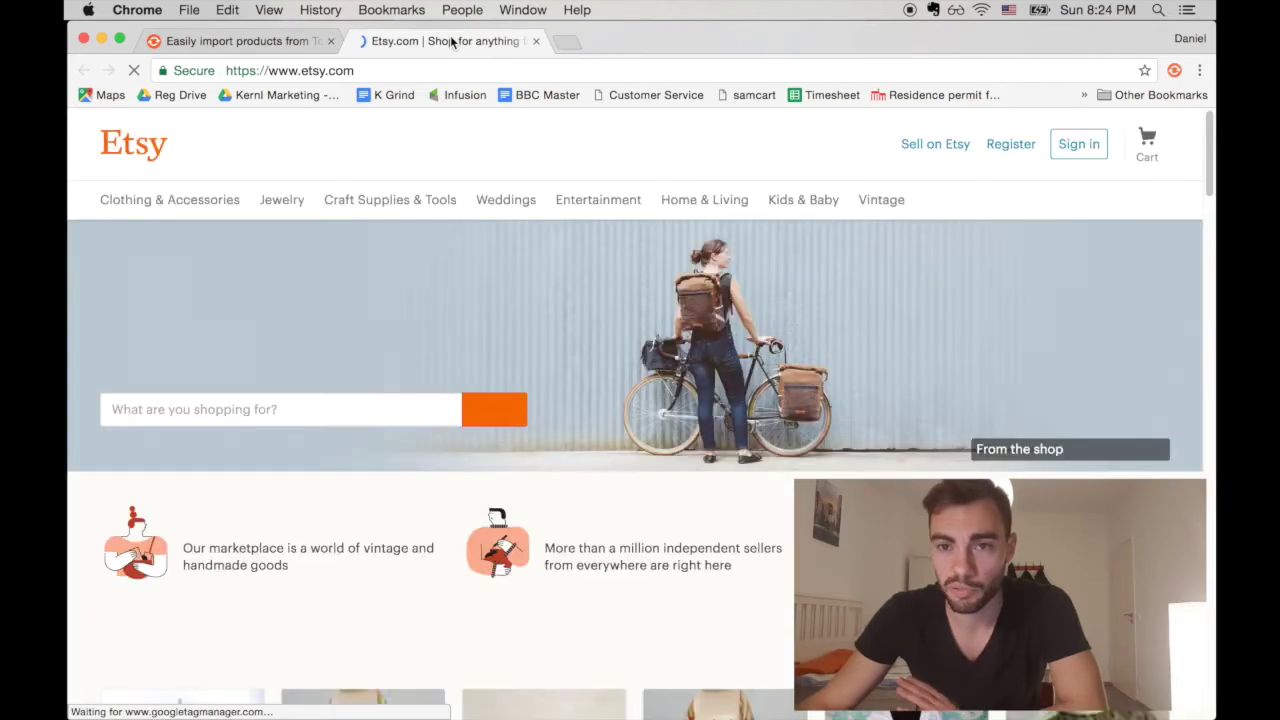
# Open the peacock feather Tea Infuser listing under Etsy's Recently viewed & more.
pyautogui.scroll(-3, 344, 330)
pyautogui.scroll(-2, 344, 378)
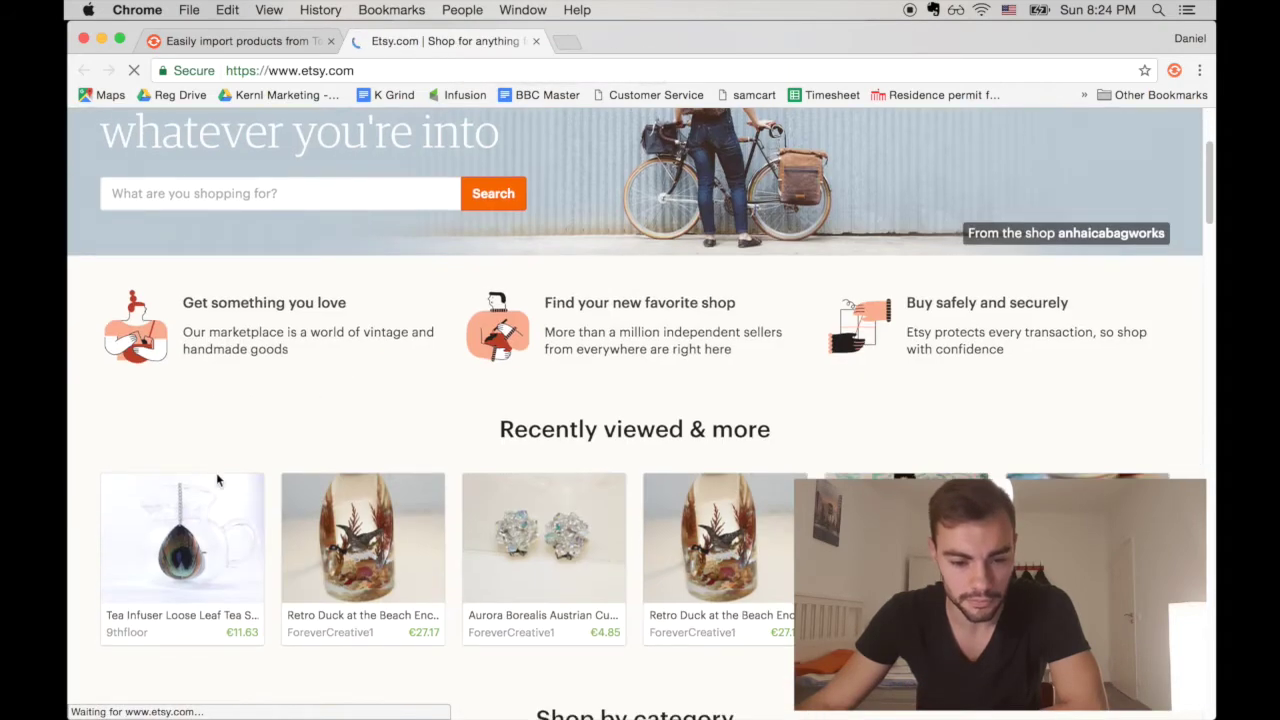
pyautogui.click(220, 540)
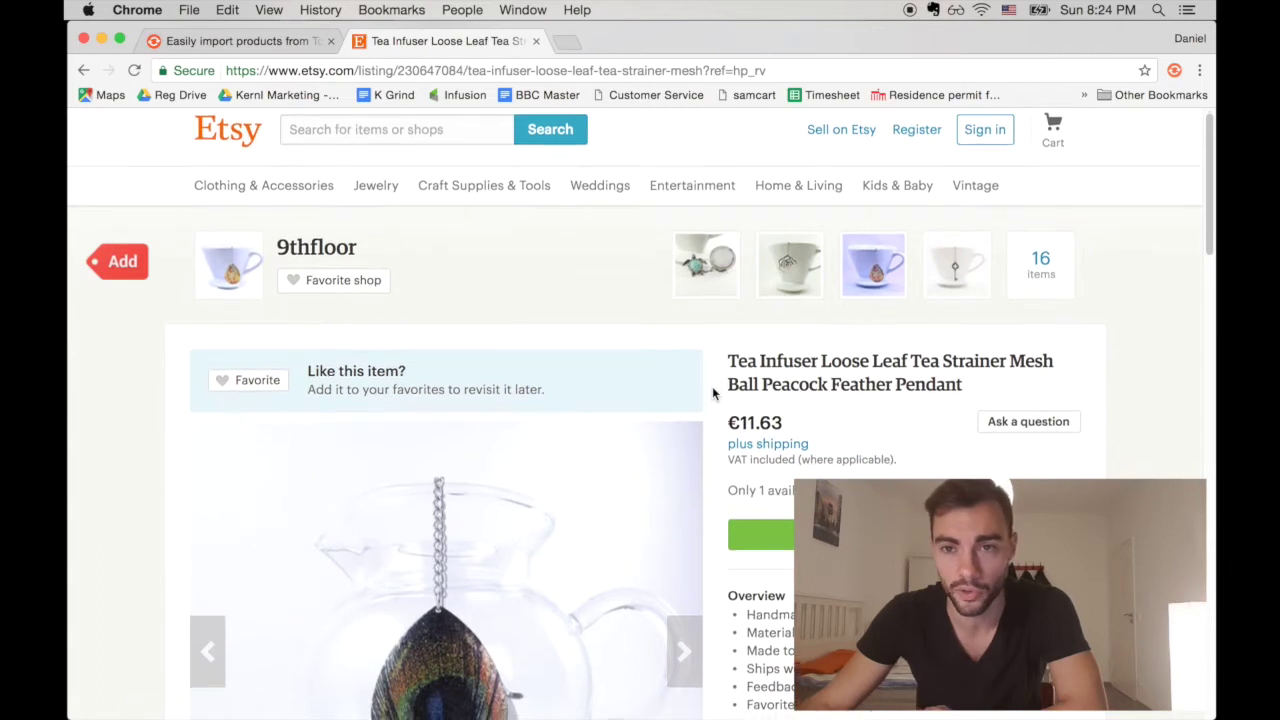
pyautogui.scroll(-1, 712, 393)
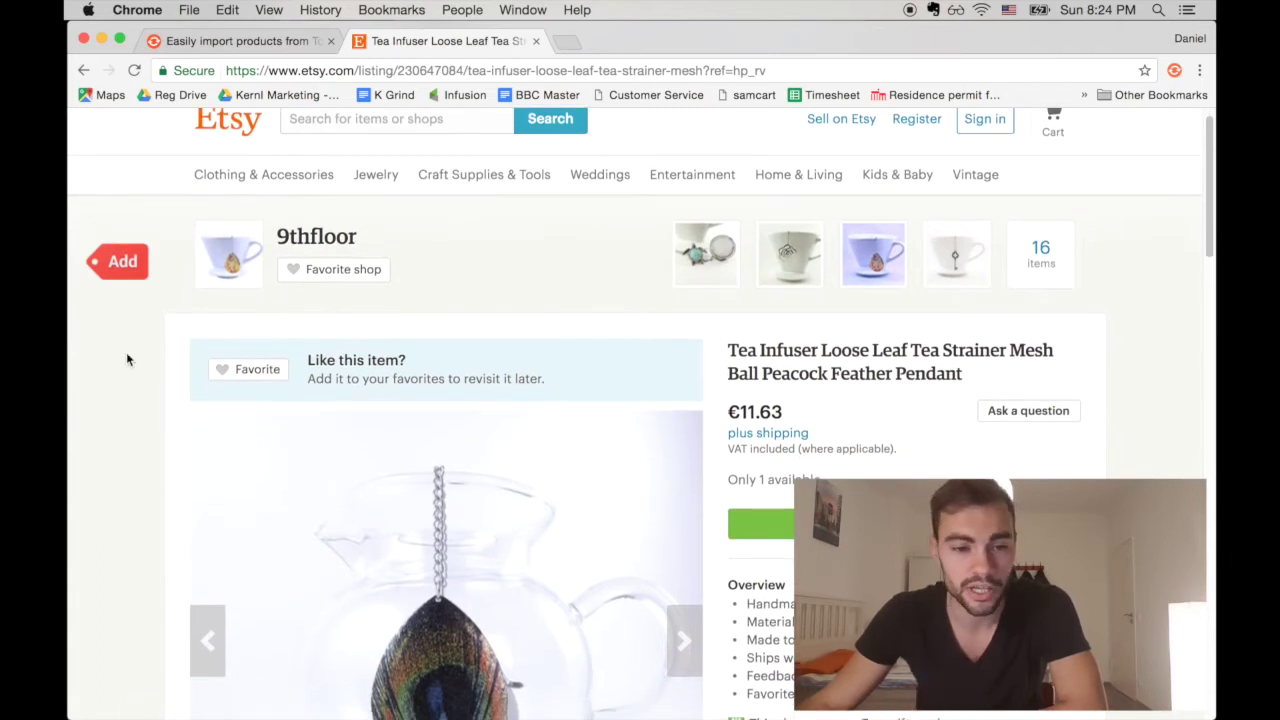
# Review the tea infuser's Importify form, including images and pricing, and add it as a product.
pyautogui.click(116, 272)
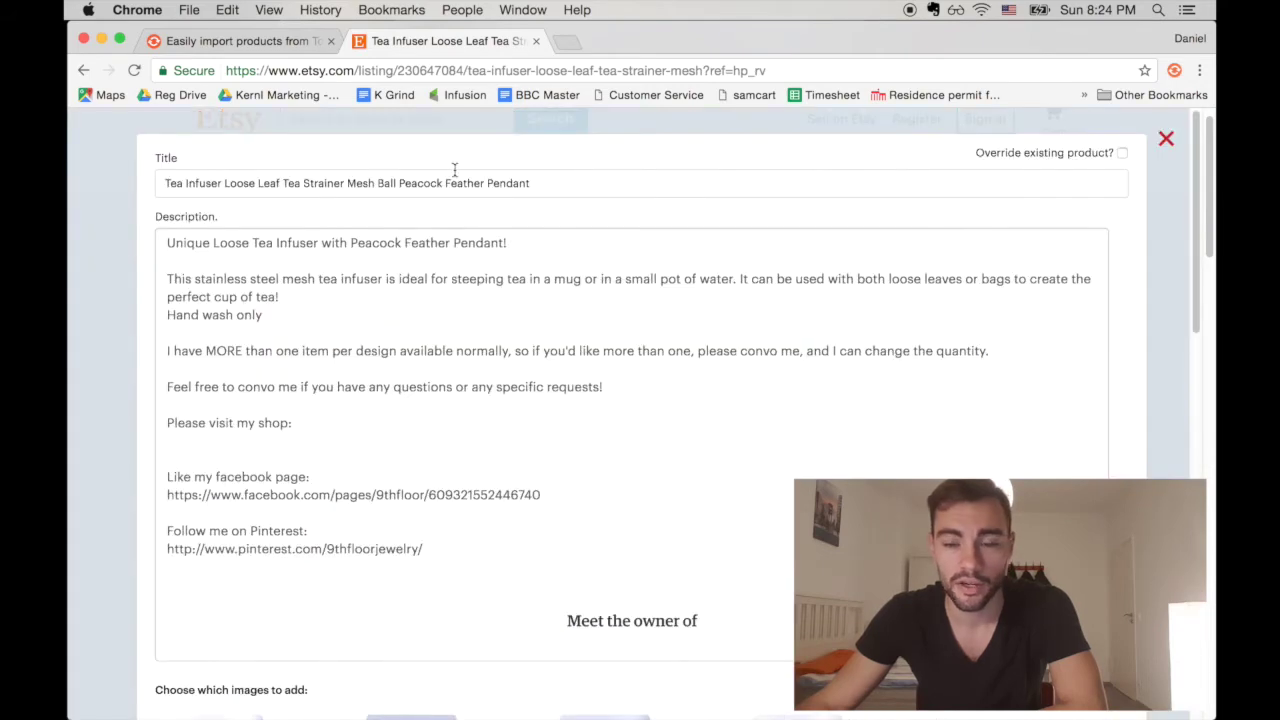
pyautogui.scroll(-1, 620, 345)
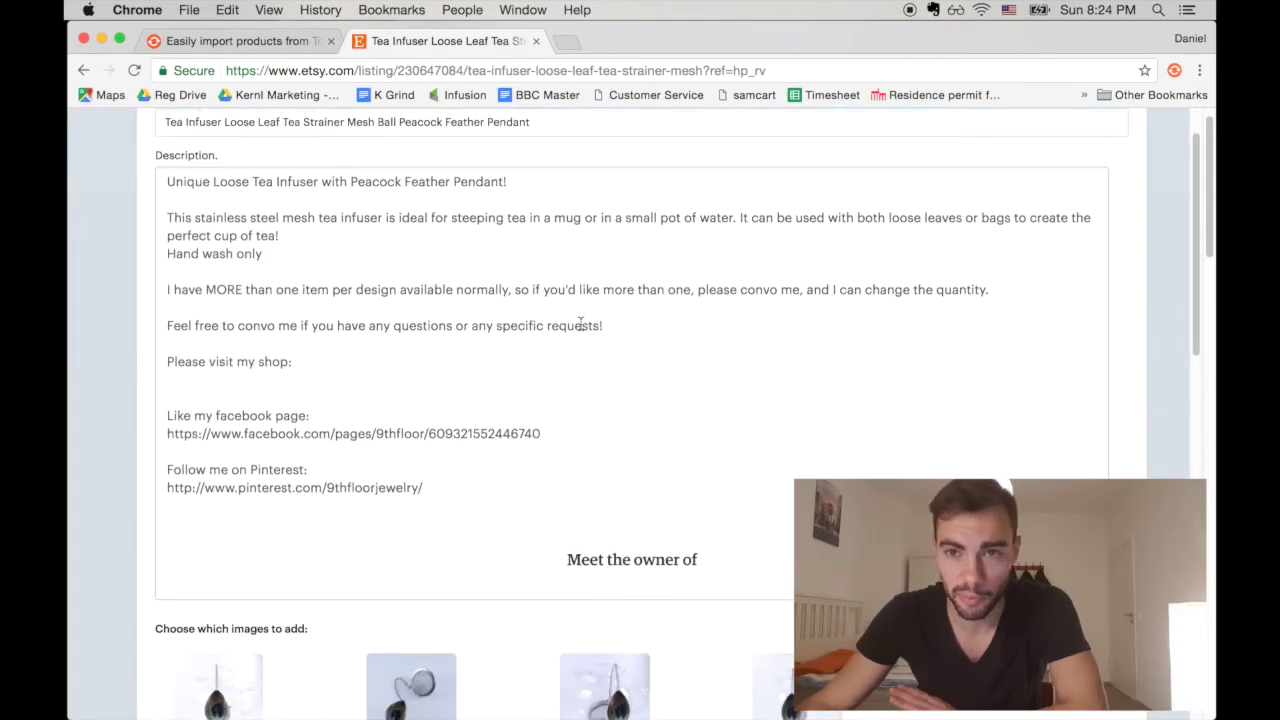
pyautogui.scroll(-2, 580, 324)
pyautogui.scroll(-1, 451, 335)
pyautogui.scroll(-2, 574, 314)
pyautogui.scroll(-3, 545, 342)
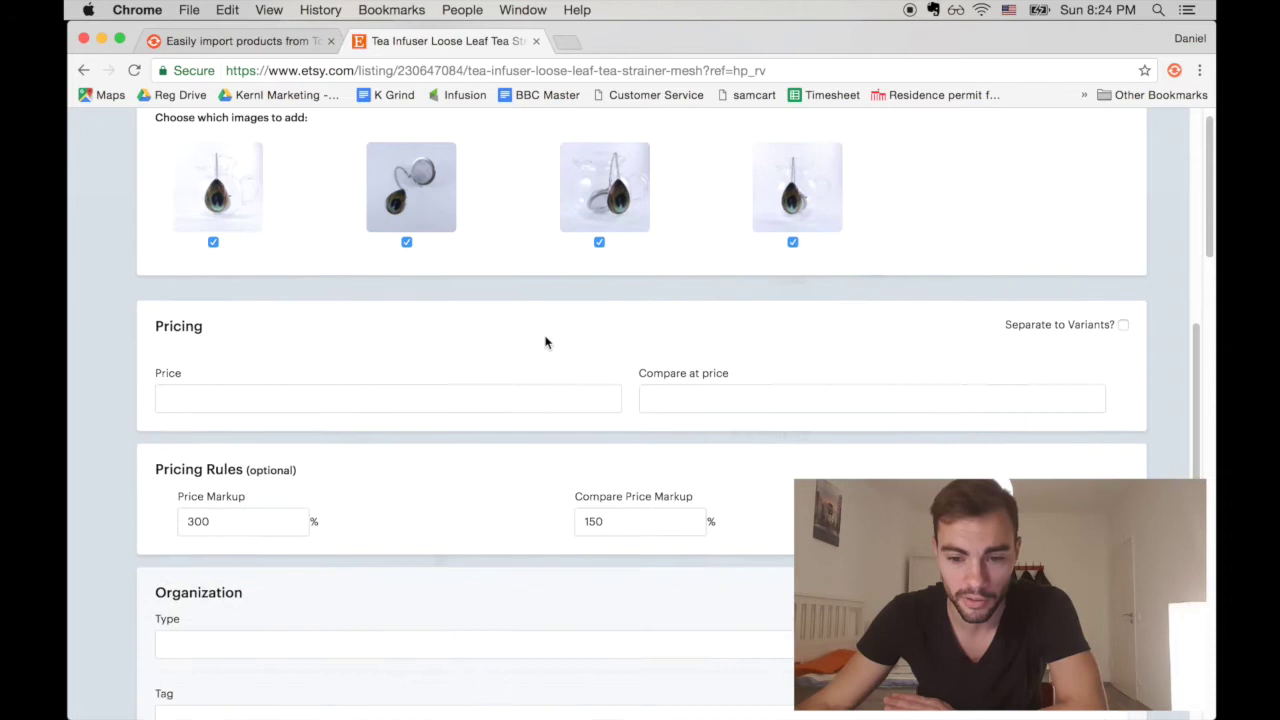
pyautogui.scroll(-6, 545, 342)
pyautogui.scroll(-1, 688, 572)
pyautogui.click(654, 661)
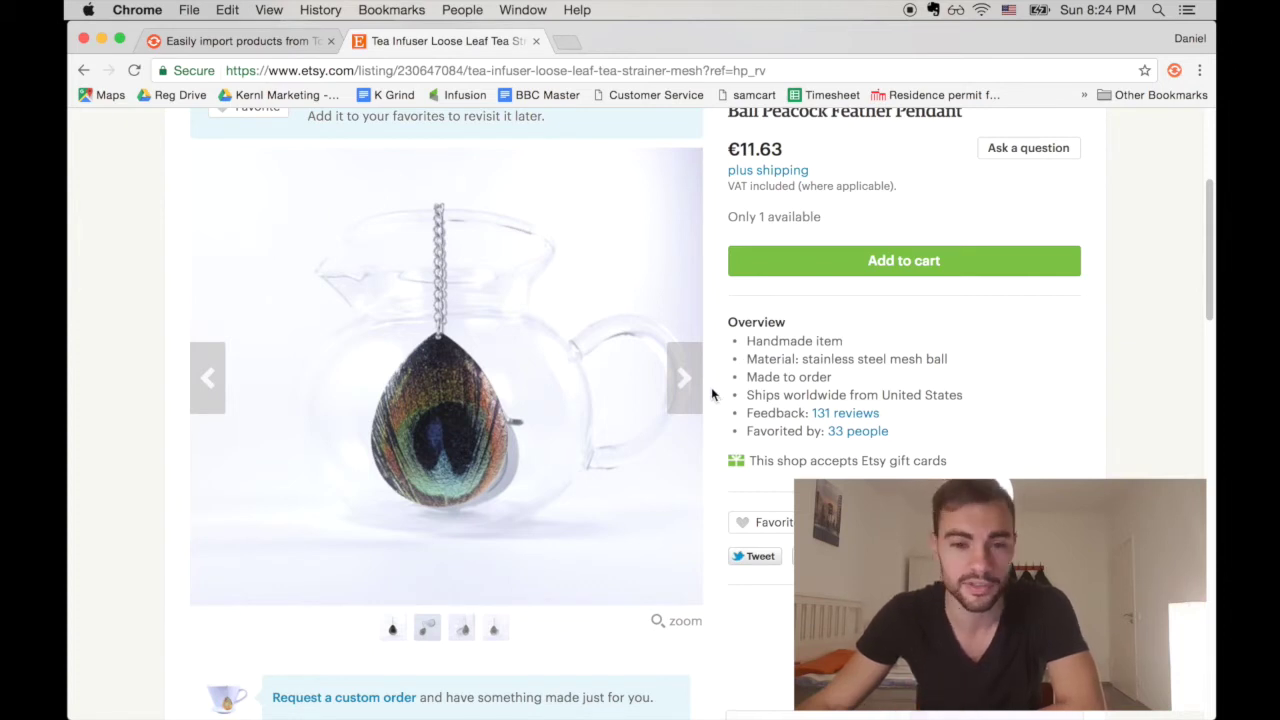
# Leave the Etsy listing and bring up the Shopify admin home dashboard.
pyautogui.scroll(1, 711, 393)
pyautogui.scroll(2, 711, 393)
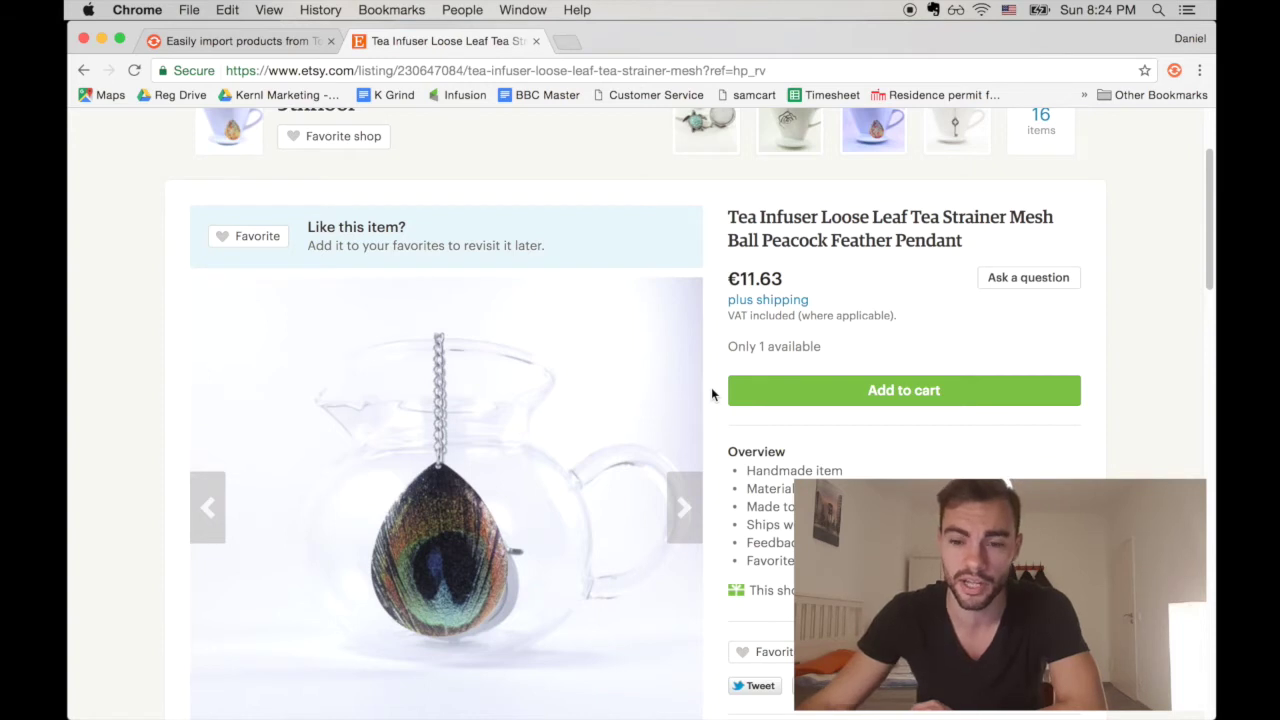
pyautogui.scroll(2, 711, 393)
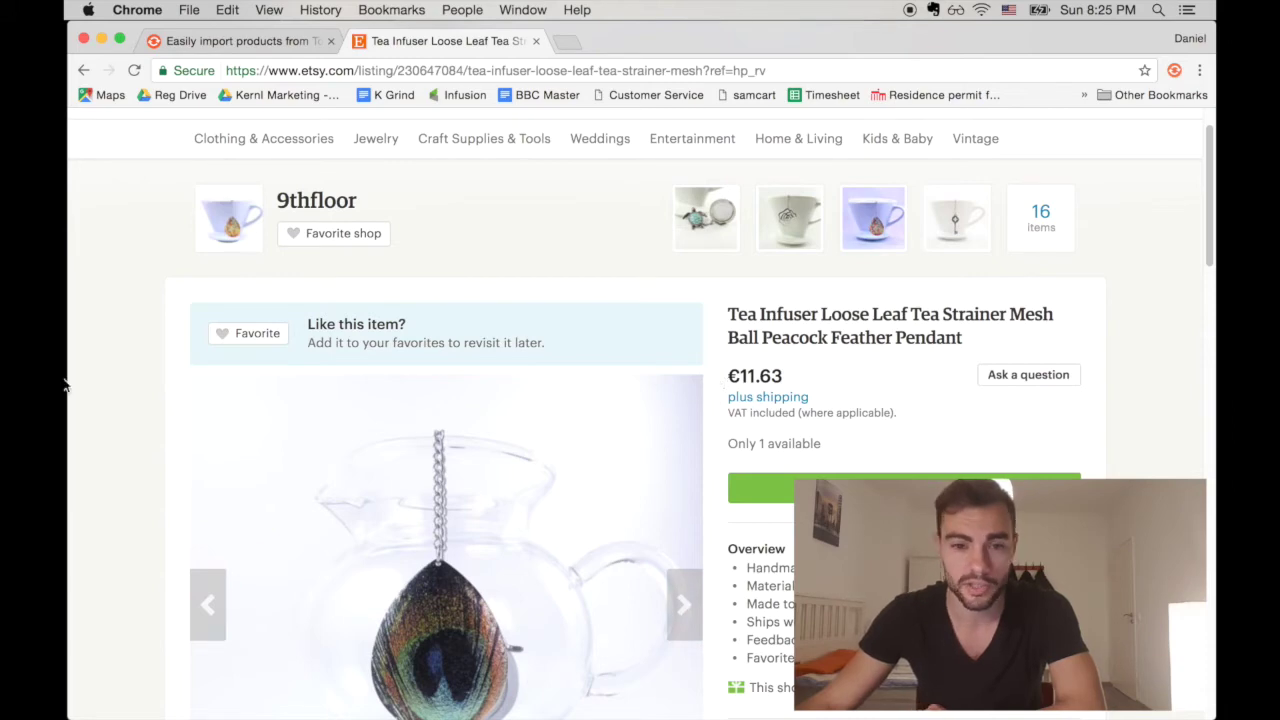
pyautogui.click(82, 650)
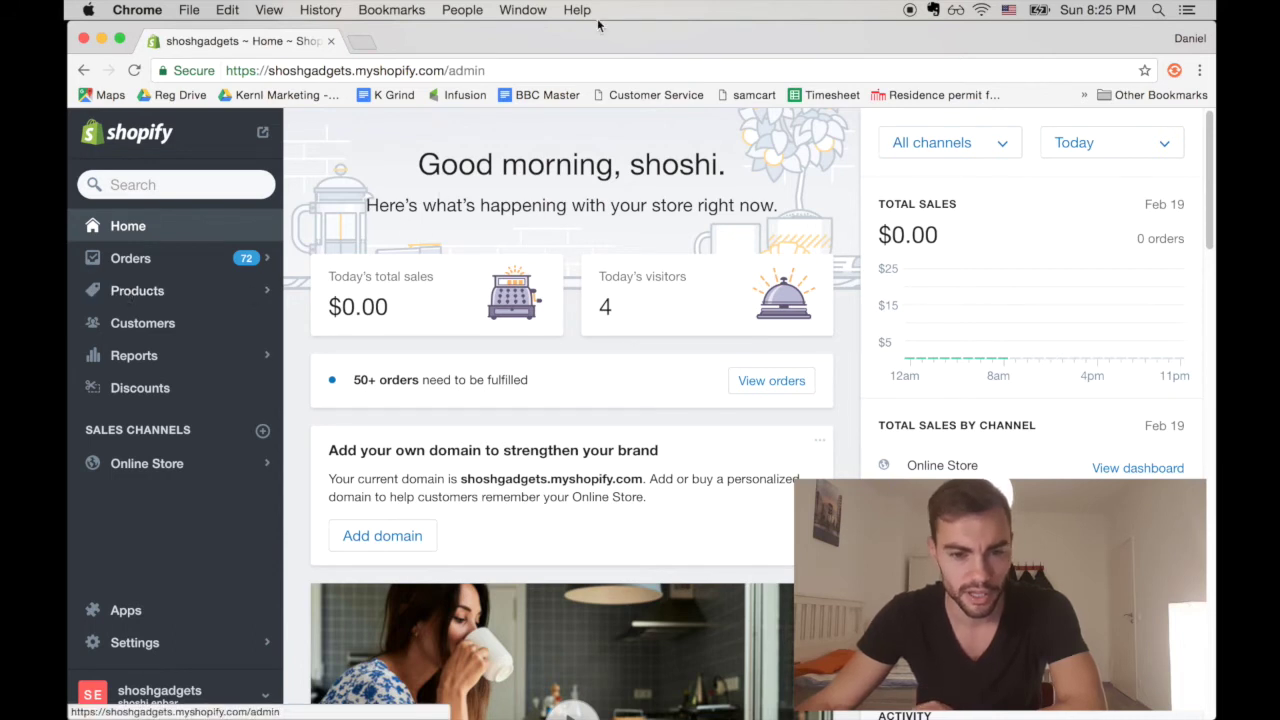
pyautogui.click(137, 294)
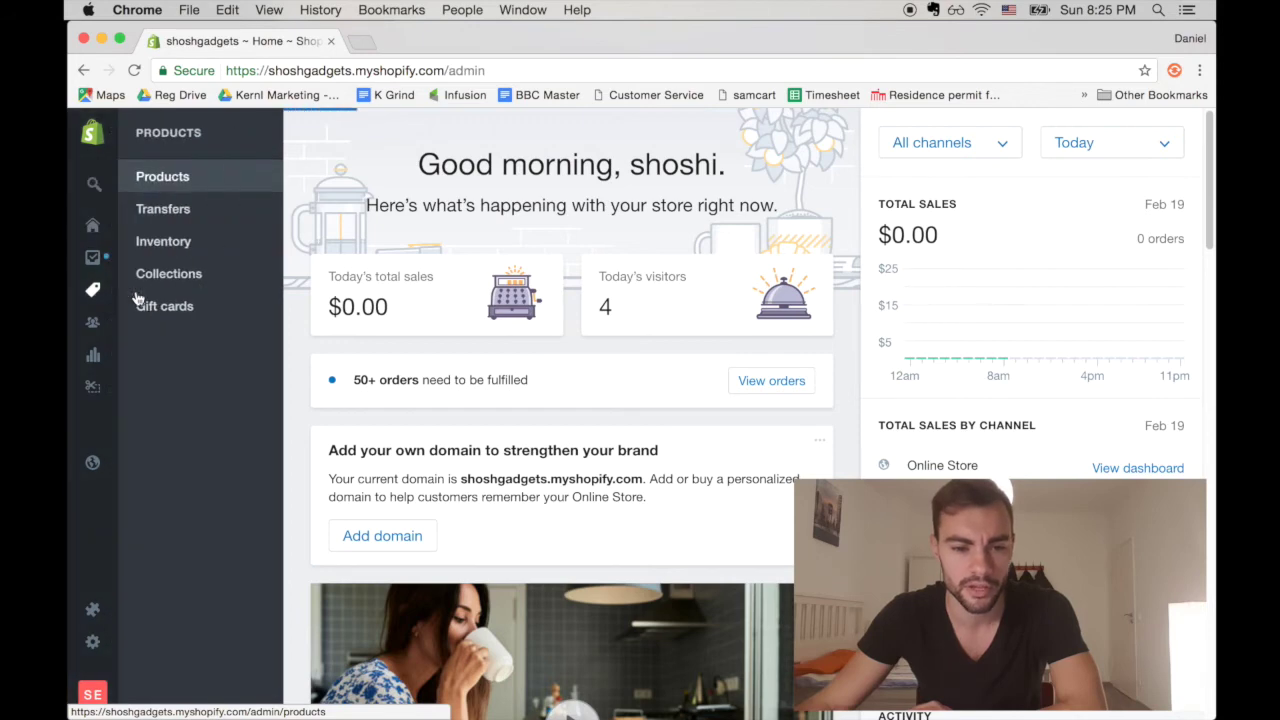
pyautogui.click(174, 178)
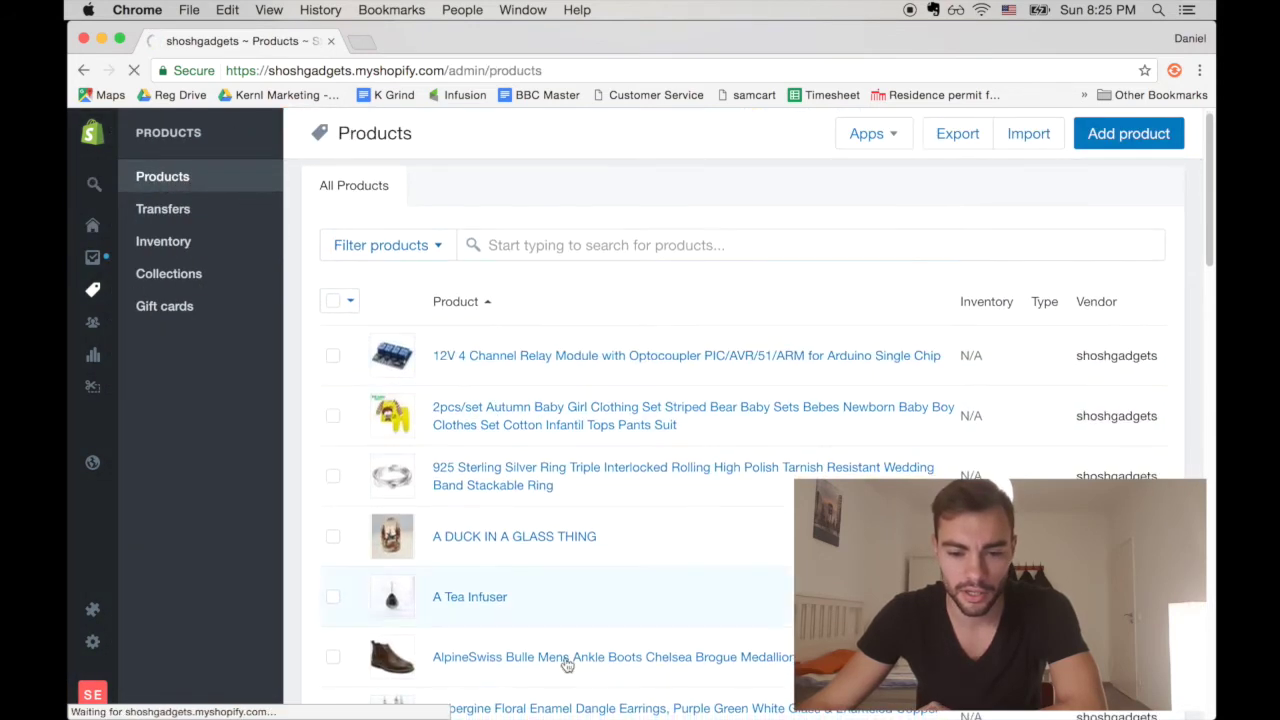
pyautogui.click(476, 602)
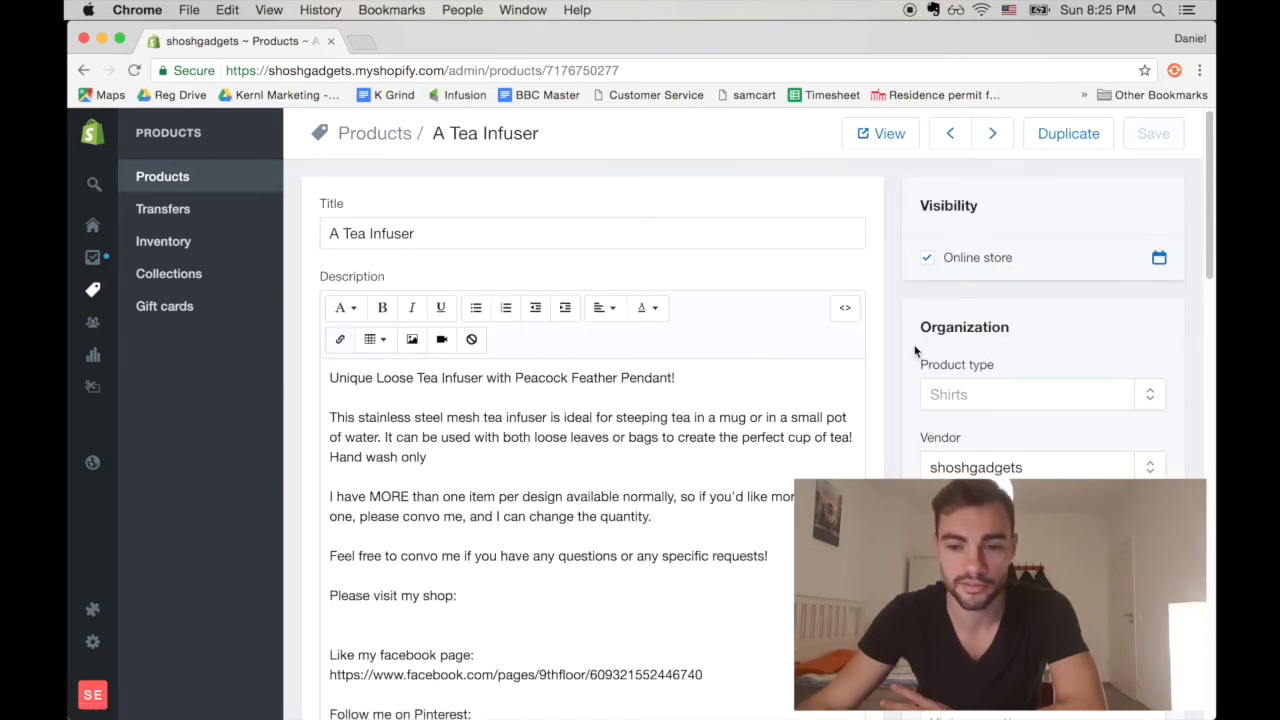
pyautogui.click(890, 136)
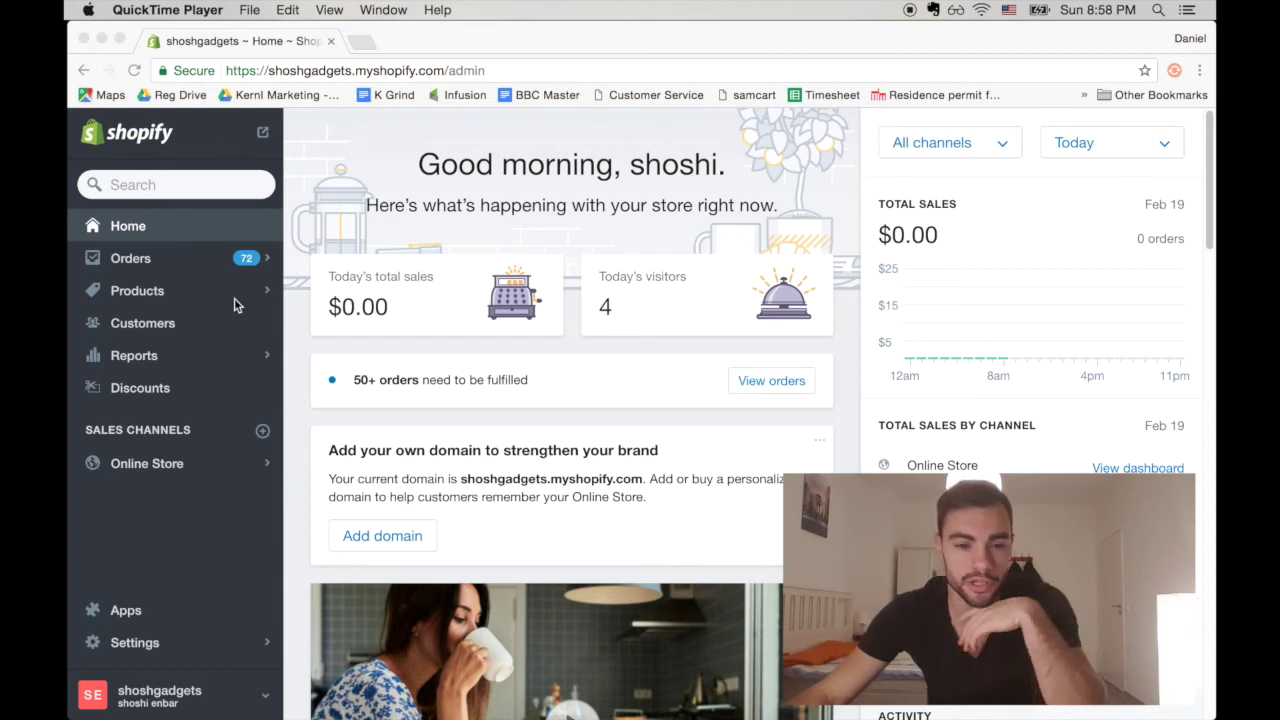
# Go to Settings > Checkout and find the options for after an order is paid.
pyautogui.click(169, 622)
pyautogui.click(132, 643)
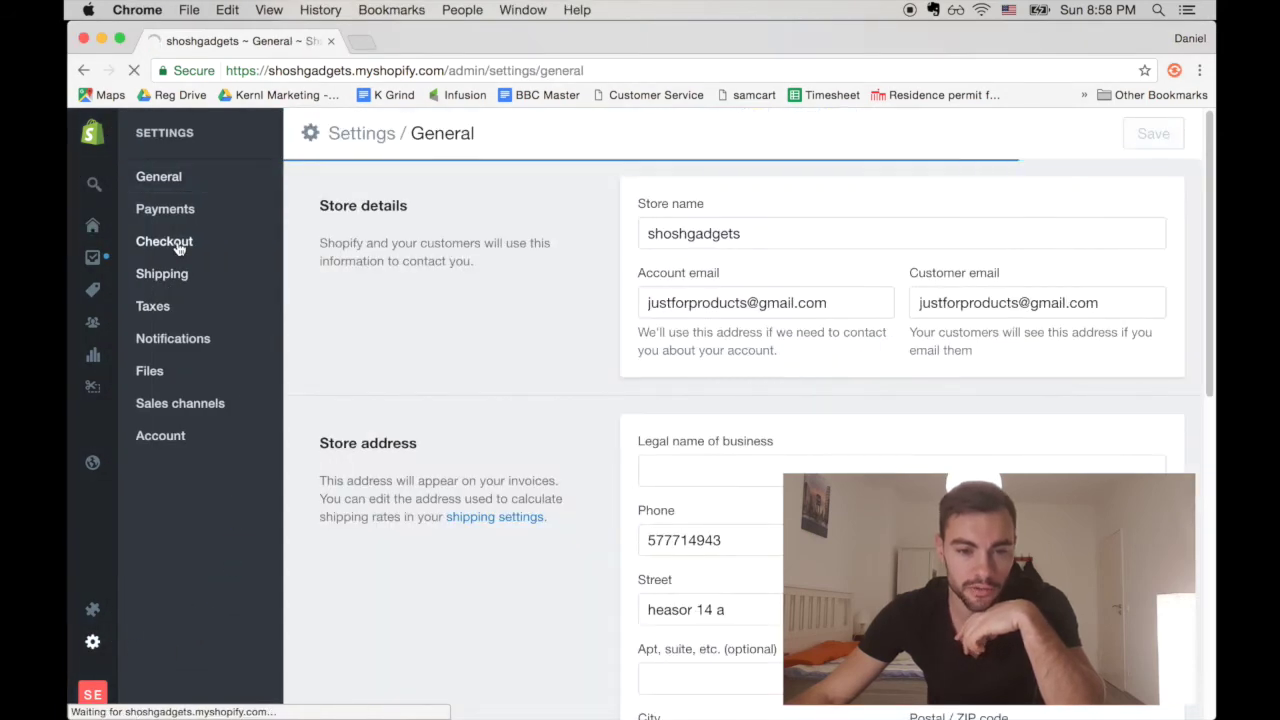
pyautogui.click(177, 246)
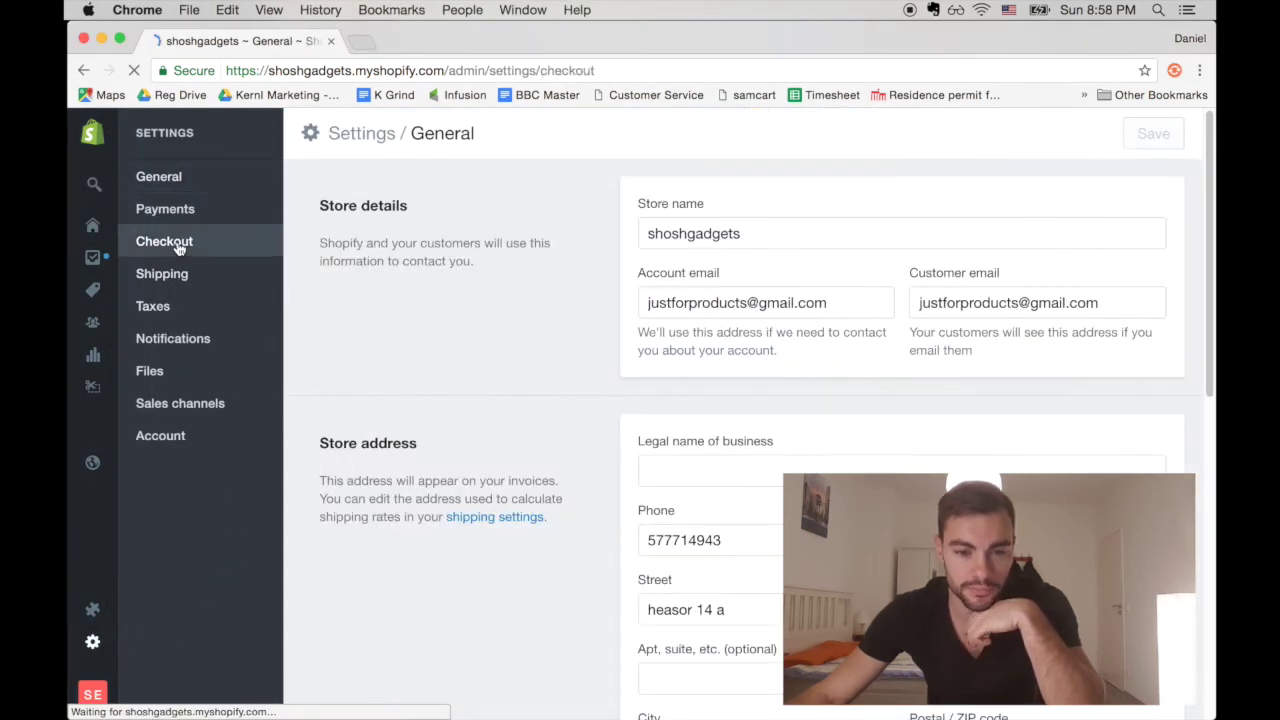
pyautogui.scroll(-10, 523, 397)
pyautogui.scroll(-5, 551, 397)
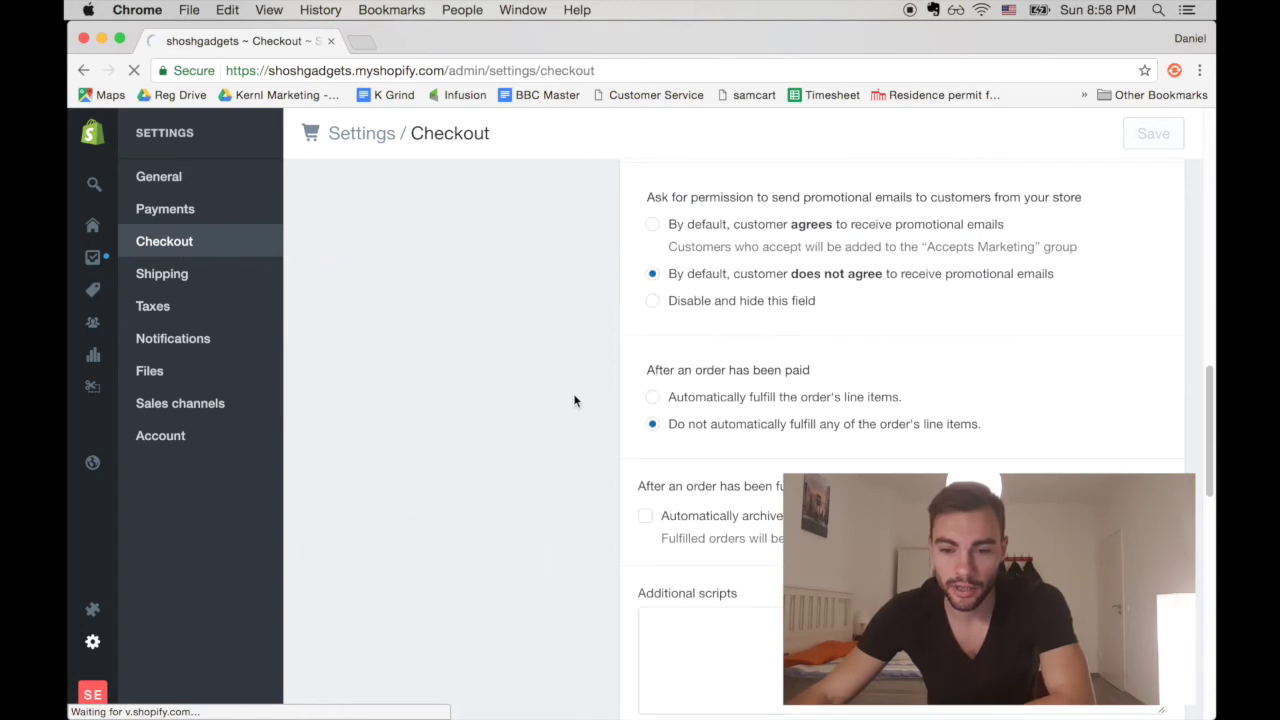
pyautogui.scroll(-2, 573, 393)
pyautogui.scroll(1, 573, 393)
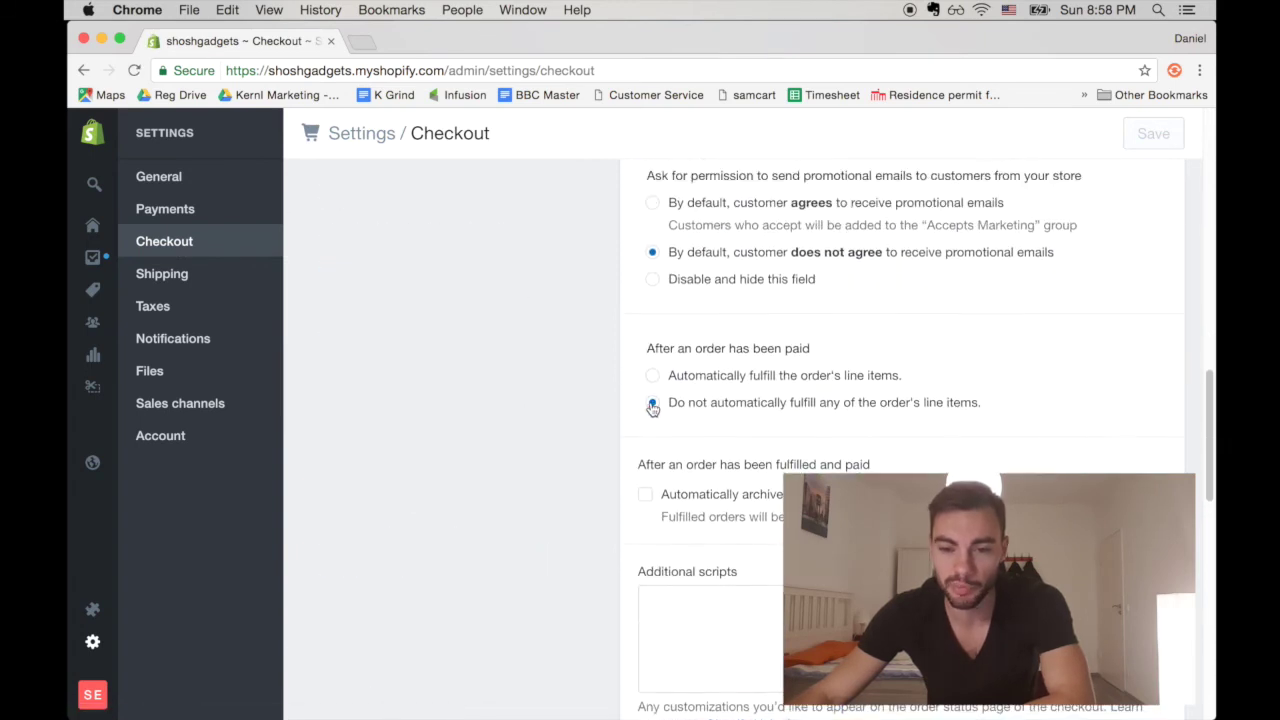